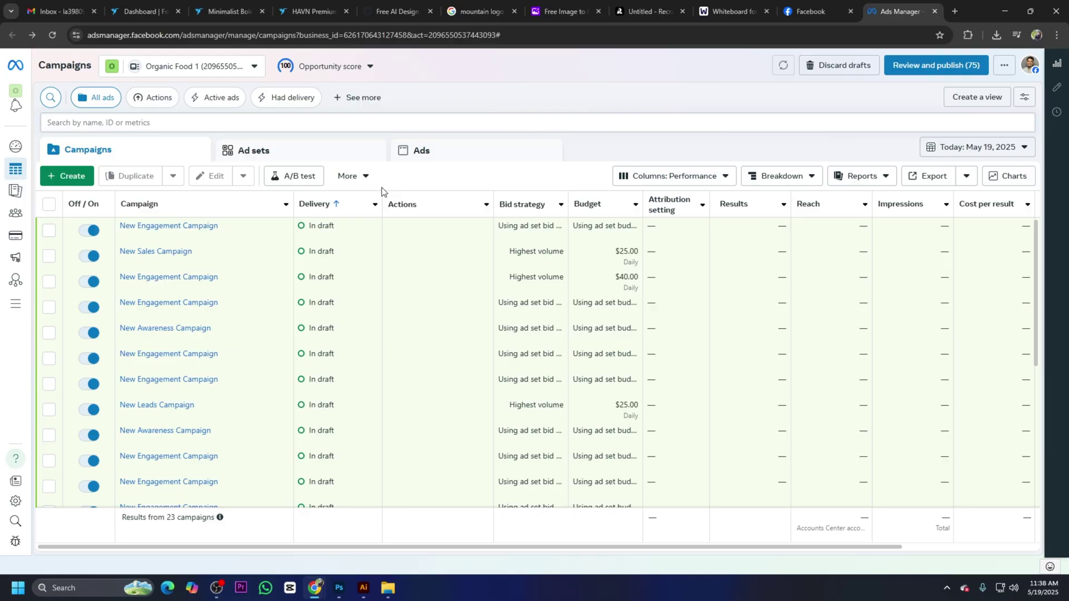
- Create a new campaign with the Engagement objective, using the manual engagement campaign setup
{"action": "mouse_move", "coordinate": [14, 218]}
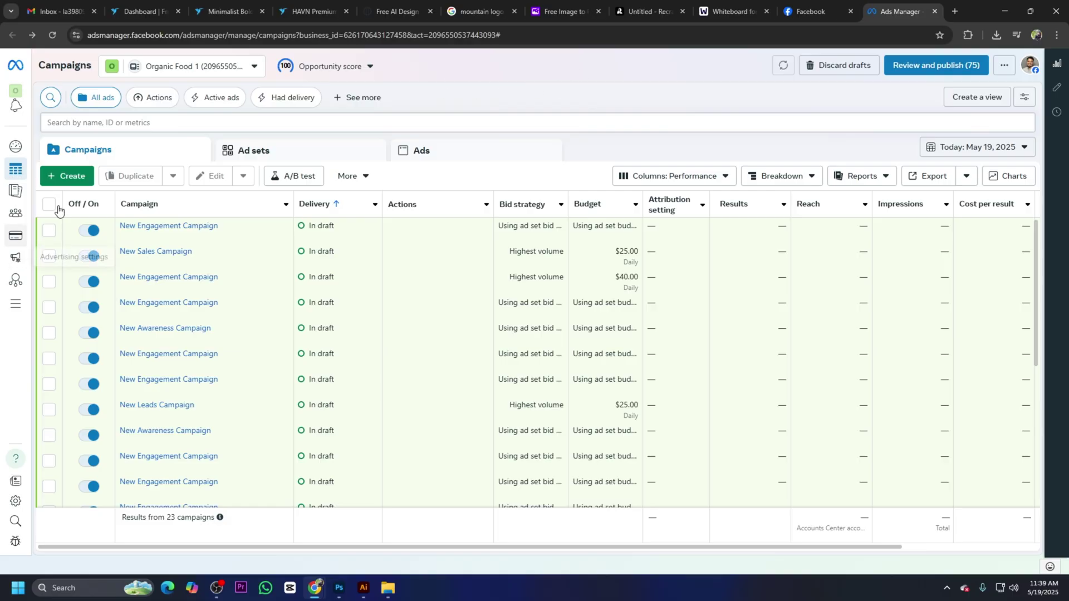
{"action": "left_click", "coordinate": [73, 182]}
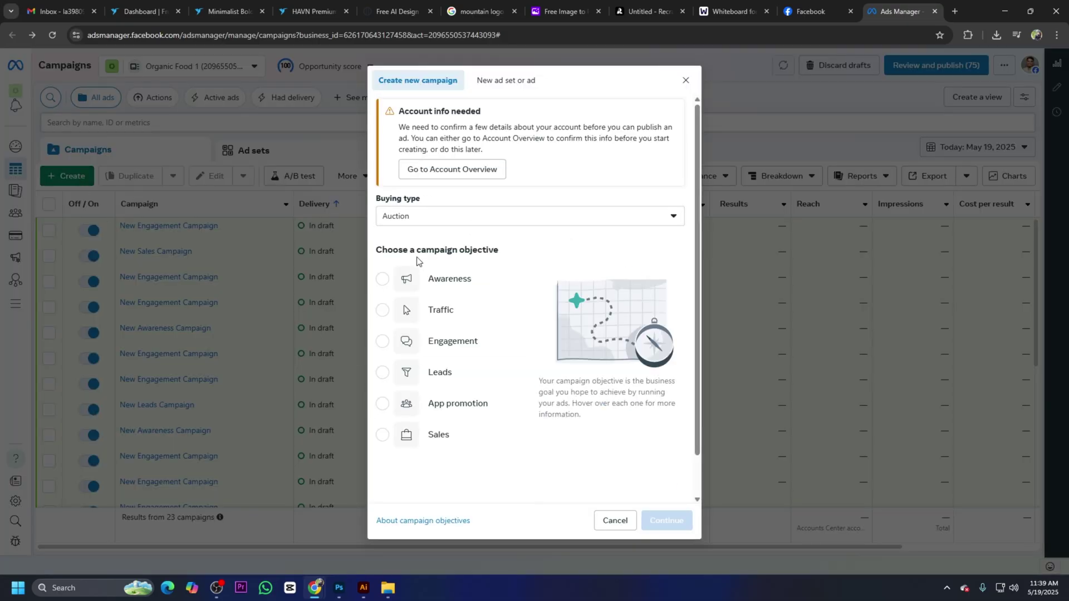
{"action": "left_click", "coordinate": [437, 350]}
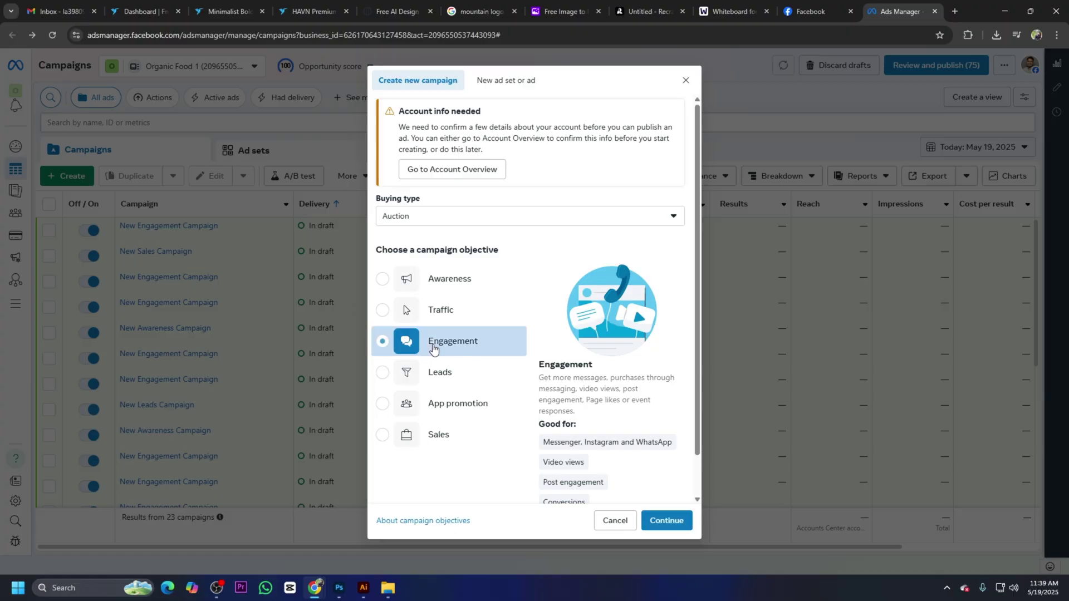
{"action": "left_click", "coordinate": [663, 520]}
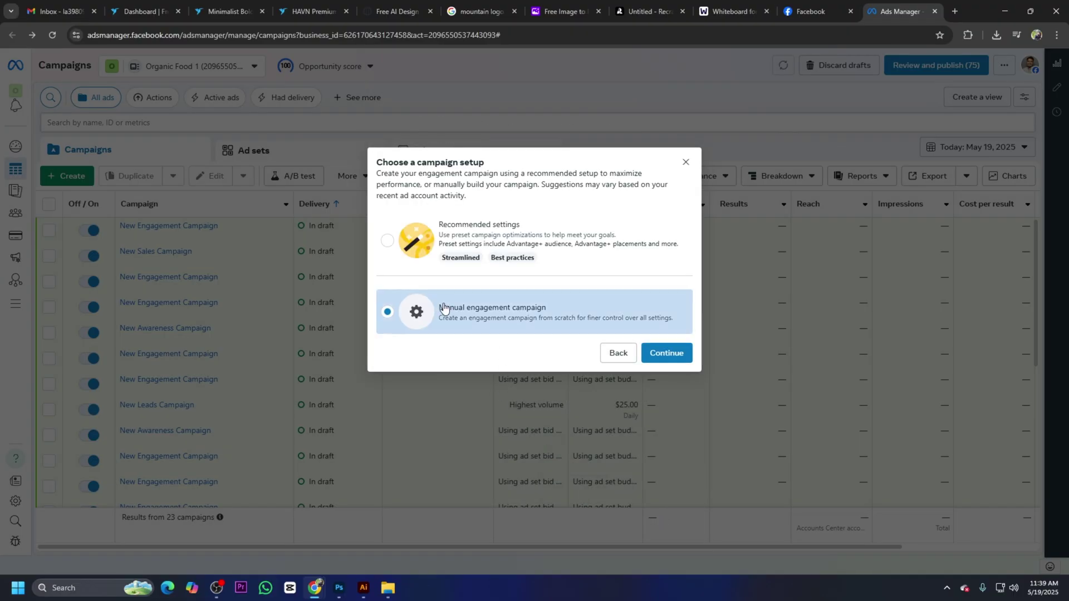
{"action": "left_click", "coordinate": [675, 354]}
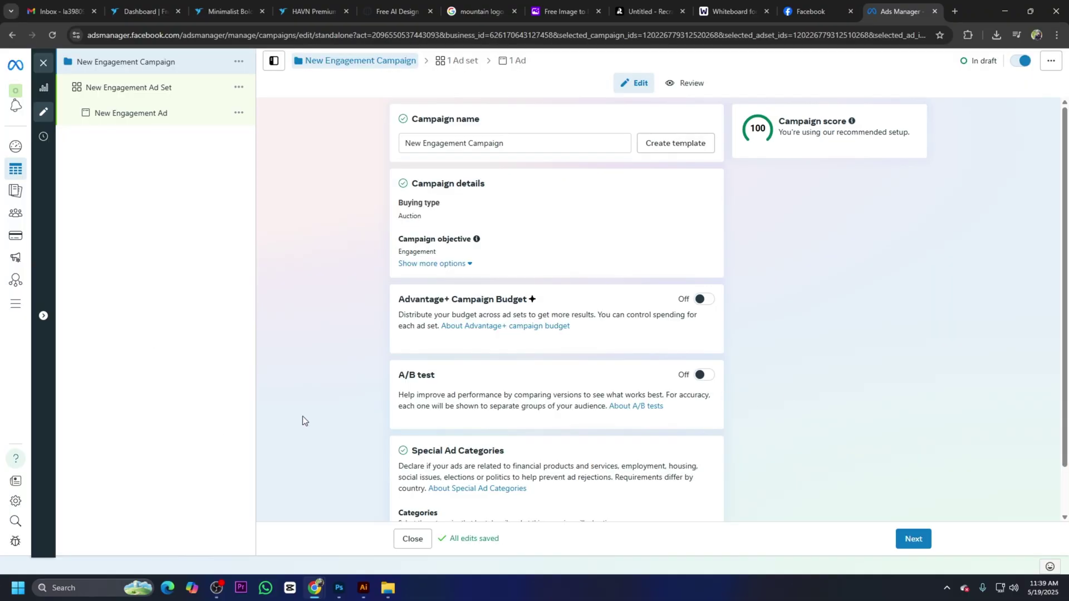
- Open the new campaign's ad set and switch its targeting from Advantage+ audience to the original audience options
{"action": "scroll", "coordinate": [513, 372], "scroll_direction": "down", "scroll_amount": 1}
{"action": "scroll", "coordinate": [513, 372], "scroll_direction": "up", "scroll_amount": 1}
{"action": "left_click", "coordinate": [473, 61]}
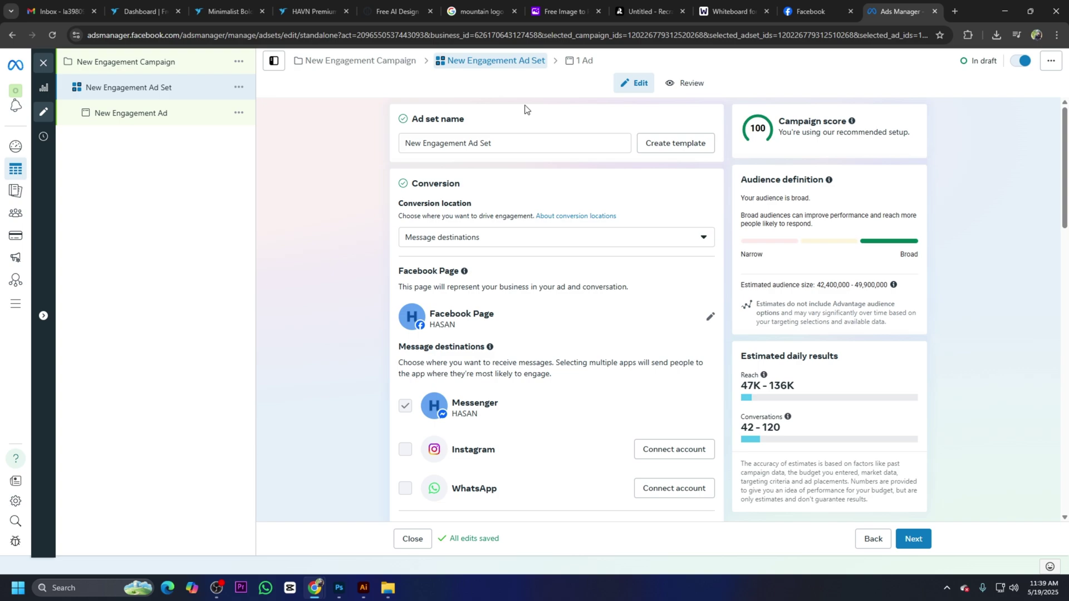
{"action": "scroll", "coordinate": [507, 222], "scroll_direction": "down", "scroll_amount": 3}
{"action": "scroll", "coordinate": [506, 222], "scroll_direction": "down", "scroll_amount": 10}
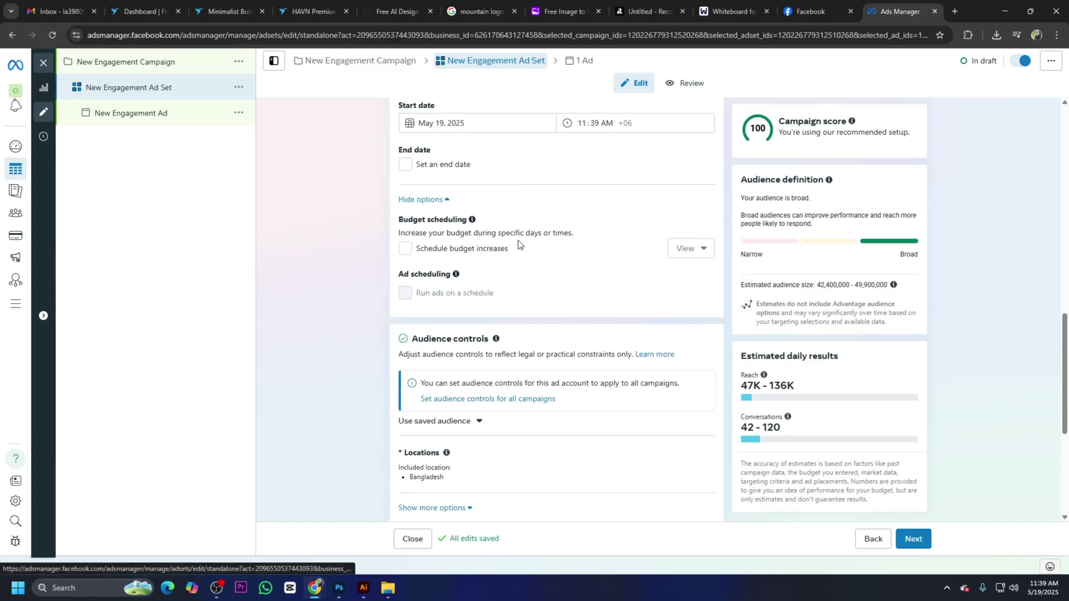
{"action": "scroll", "coordinate": [512, 228], "scroll_direction": "down", "scroll_amount": 5}
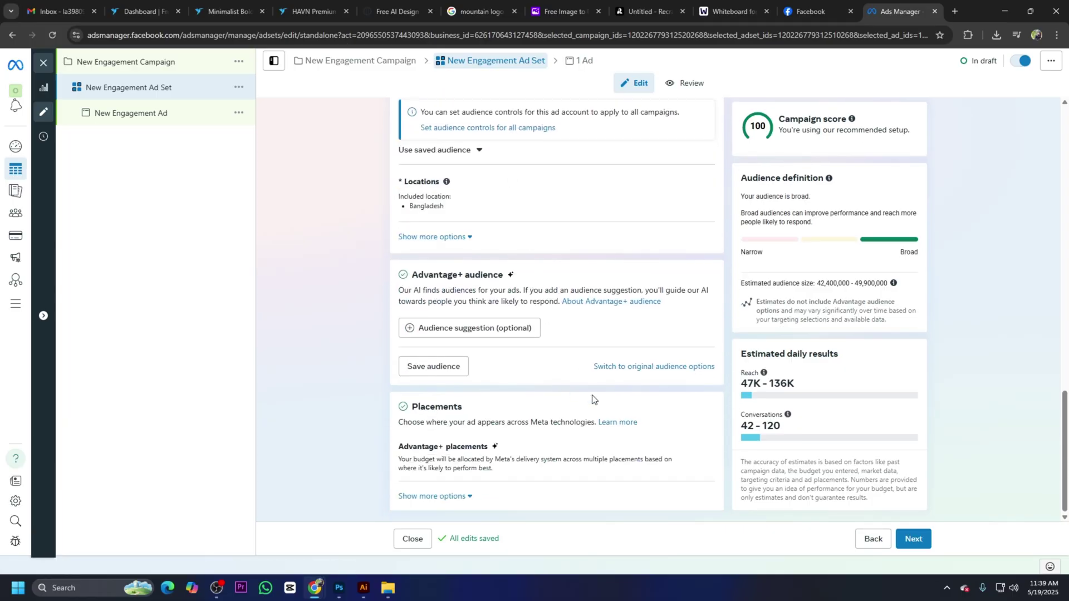
{"action": "left_click", "coordinate": [684, 369]}
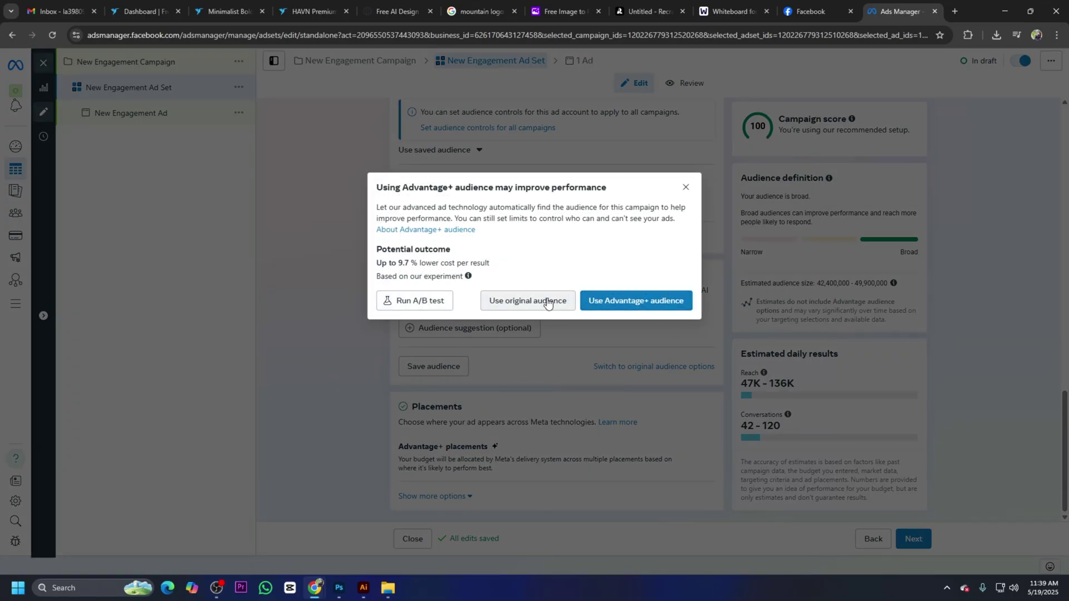
{"action": "left_click", "coordinate": [522, 304]}
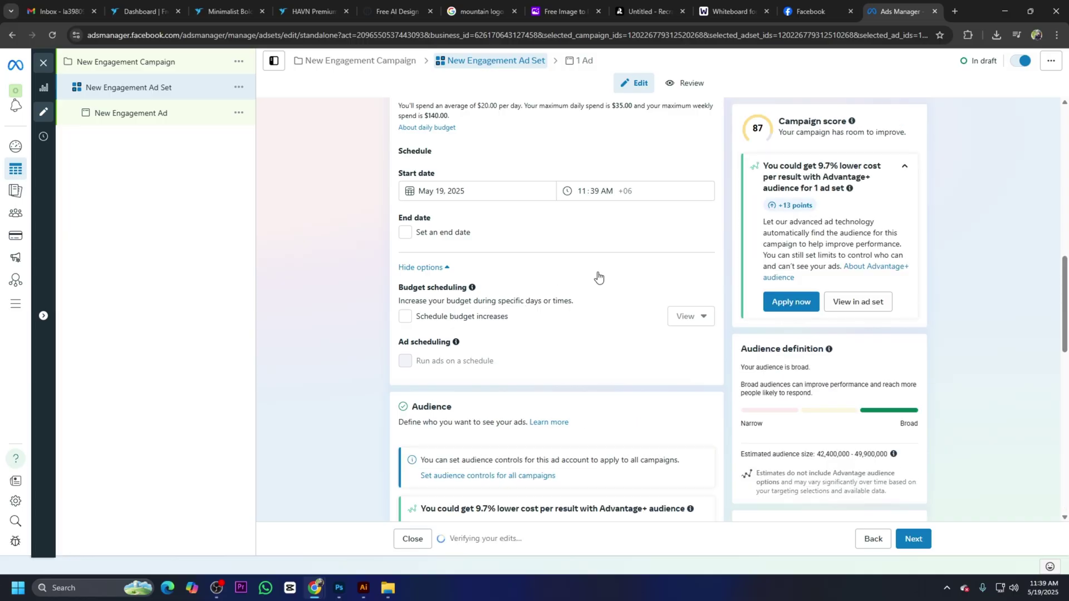
- Start a new custom audience in the ad set's Audience section with Facebook page as its source
{"action": "scroll", "coordinate": [597, 277], "scroll_direction": "down", "scroll_amount": 6}
{"action": "scroll", "coordinate": [598, 277], "scroll_direction": "down", "scroll_amount": 5}
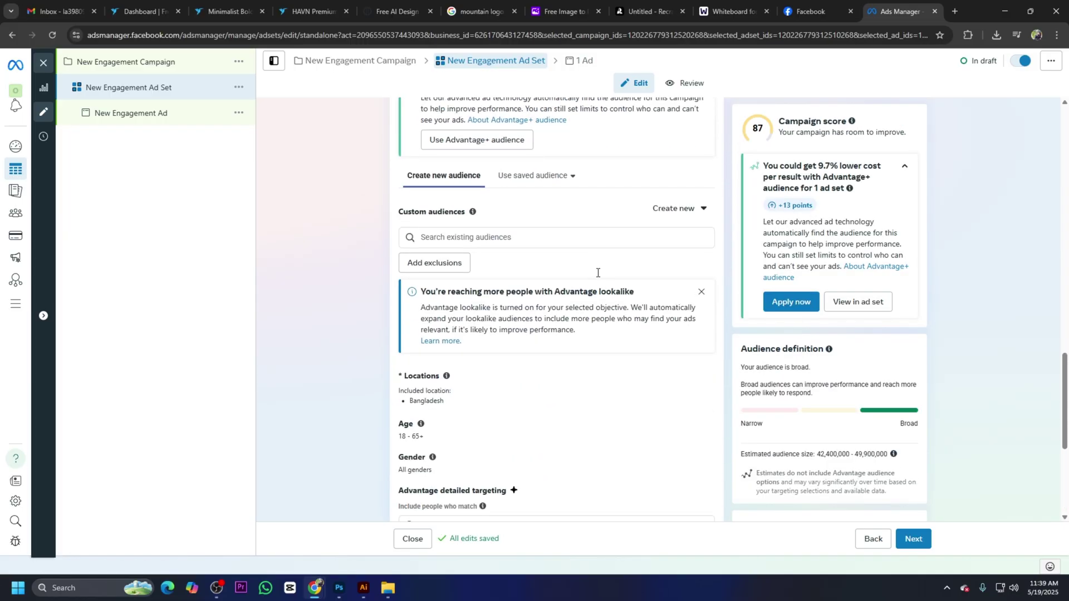
{"action": "scroll", "coordinate": [595, 289], "scroll_direction": "down", "scroll_amount": 1}
{"action": "scroll", "coordinate": [595, 289], "scroll_direction": "up", "scroll_amount": 6}
{"action": "scroll", "coordinate": [595, 289], "scroll_direction": "up", "scroll_amount": 7}
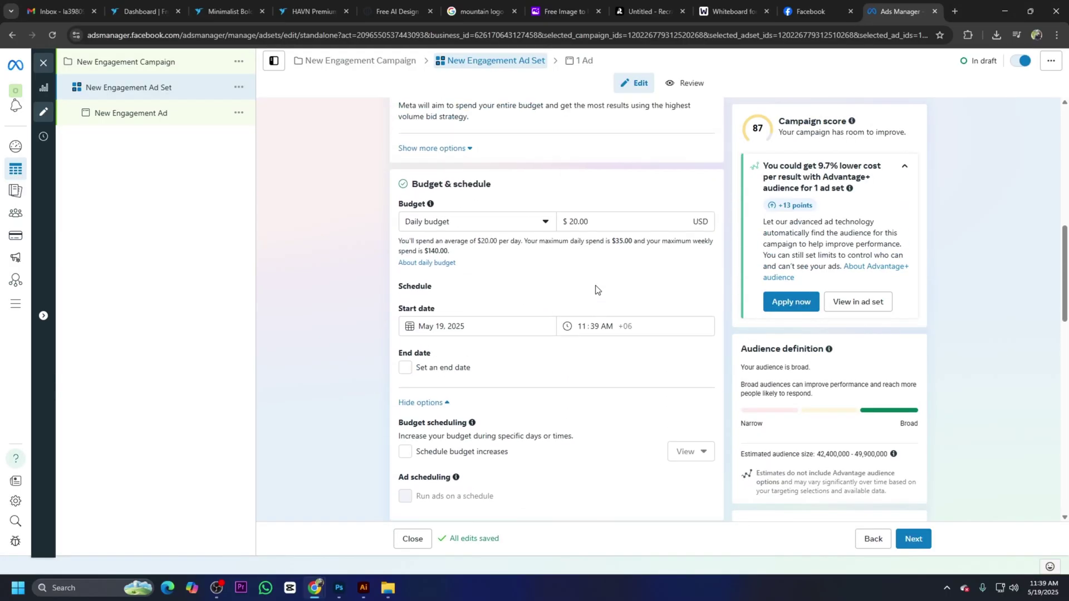
{"action": "scroll", "coordinate": [595, 288], "scroll_direction": "down", "scroll_amount": 6}
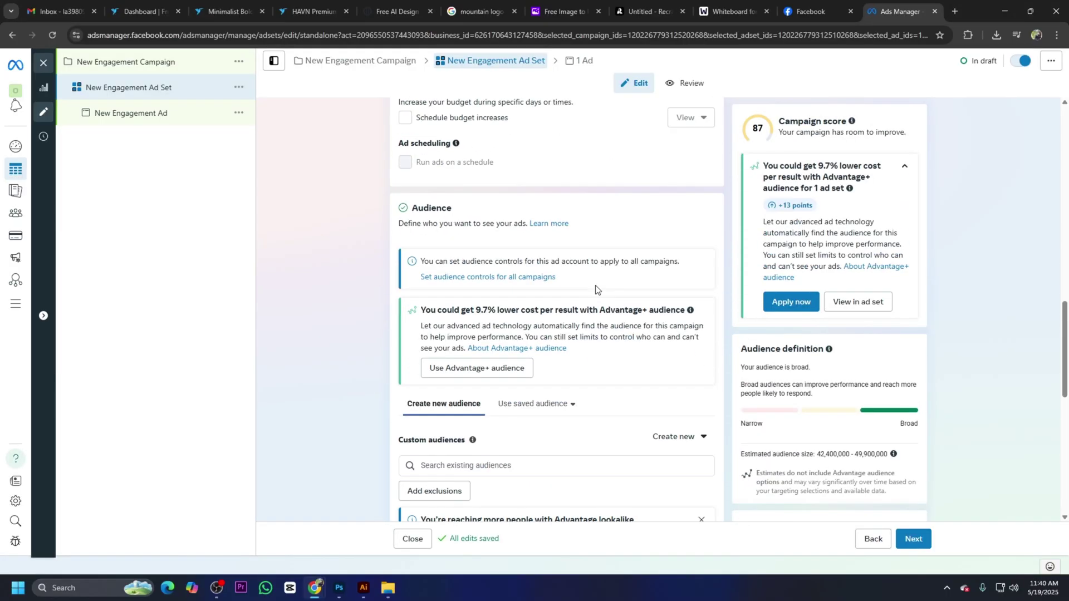
{"action": "scroll", "coordinate": [595, 289], "scroll_direction": "down", "scroll_amount": 2}
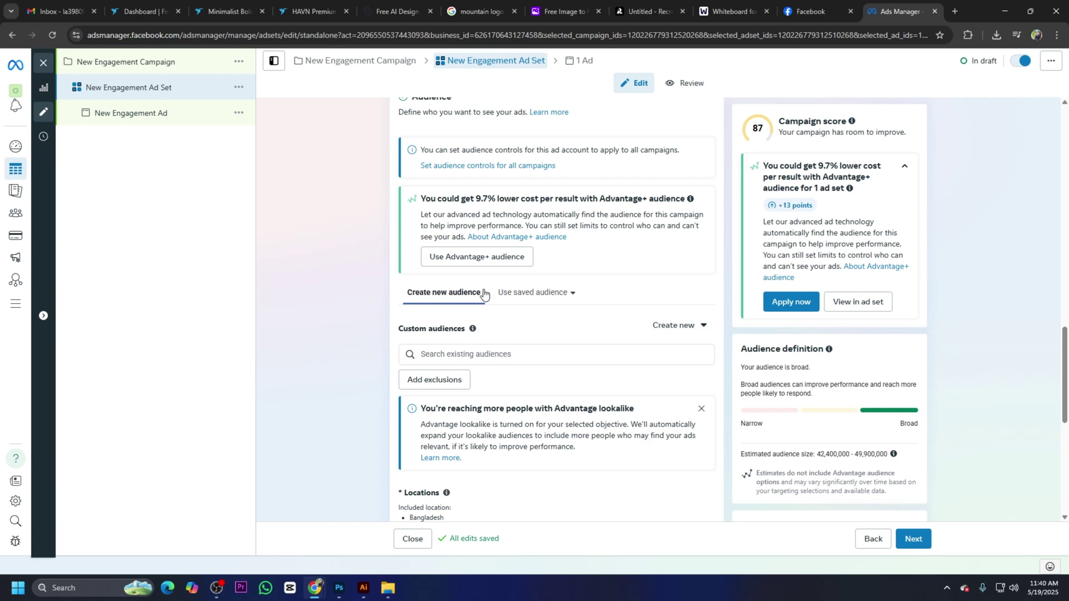
{"action": "left_click", "coordinate": [691, 328]}
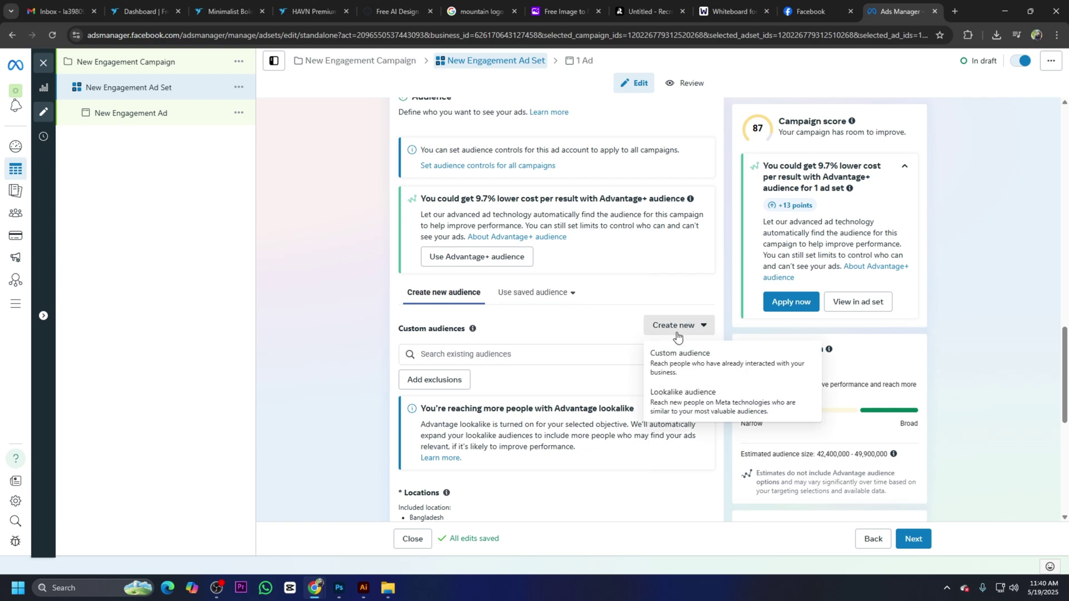
{"action": "left_click", "coordinate": [660, 355]}
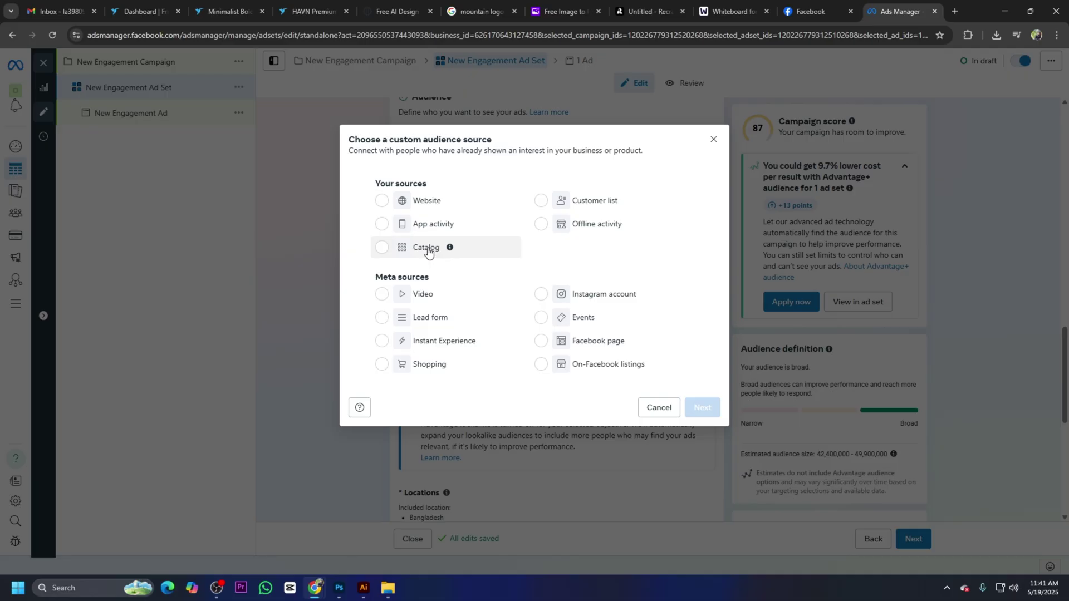
{"action": "left_click", "coordinate": [547, 344]}
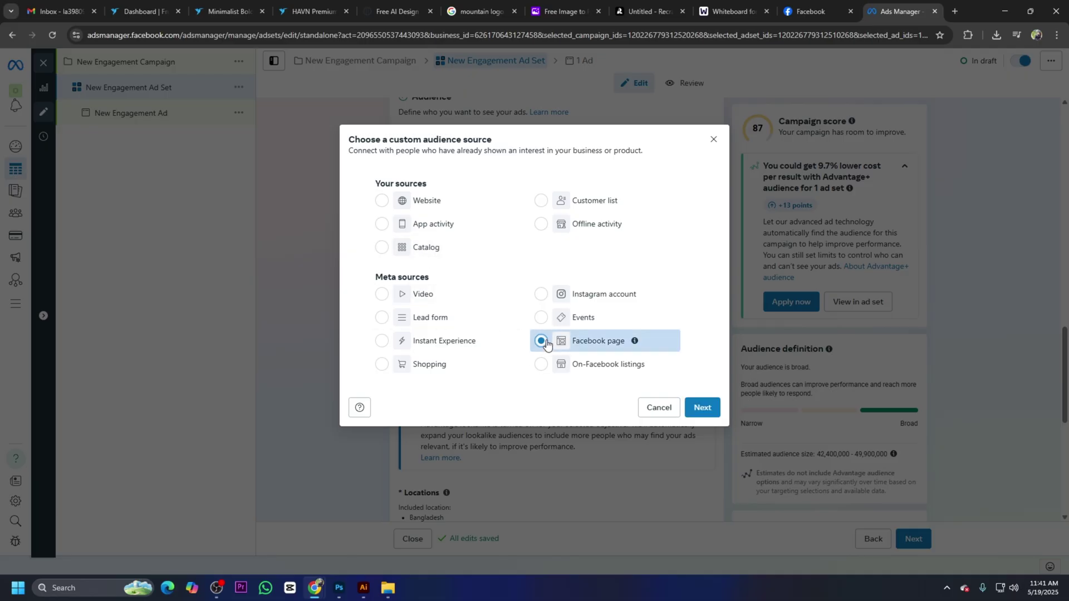
{"action": "left_click", "coordinate": [702, 407]}
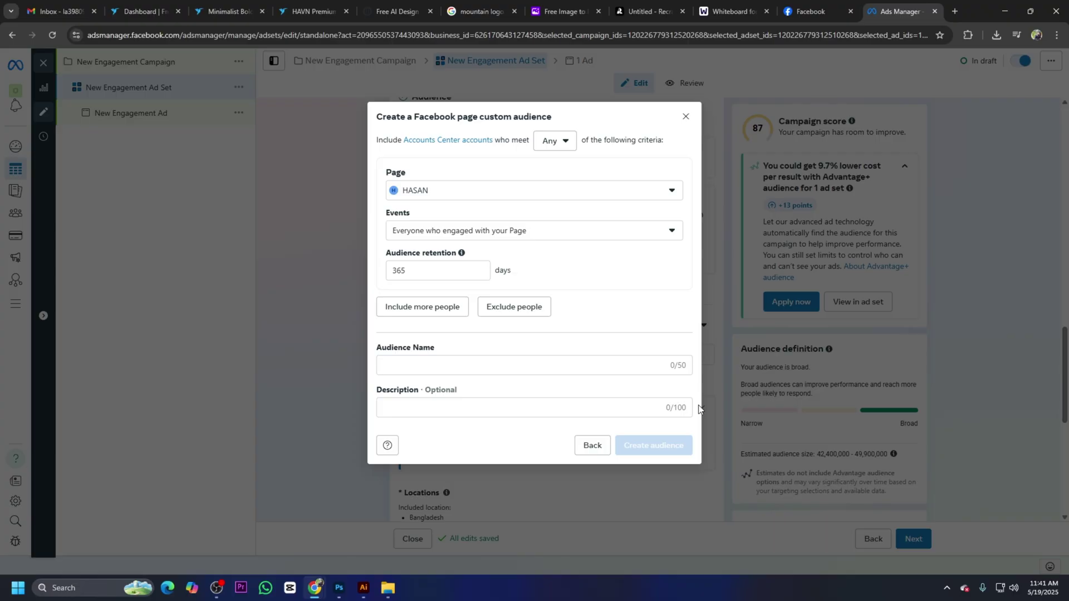
- Select the Page under Organic store for the custom audience and require people to meet All of the criteria
{"action": "left_click", "coordinate": [521, 190]}
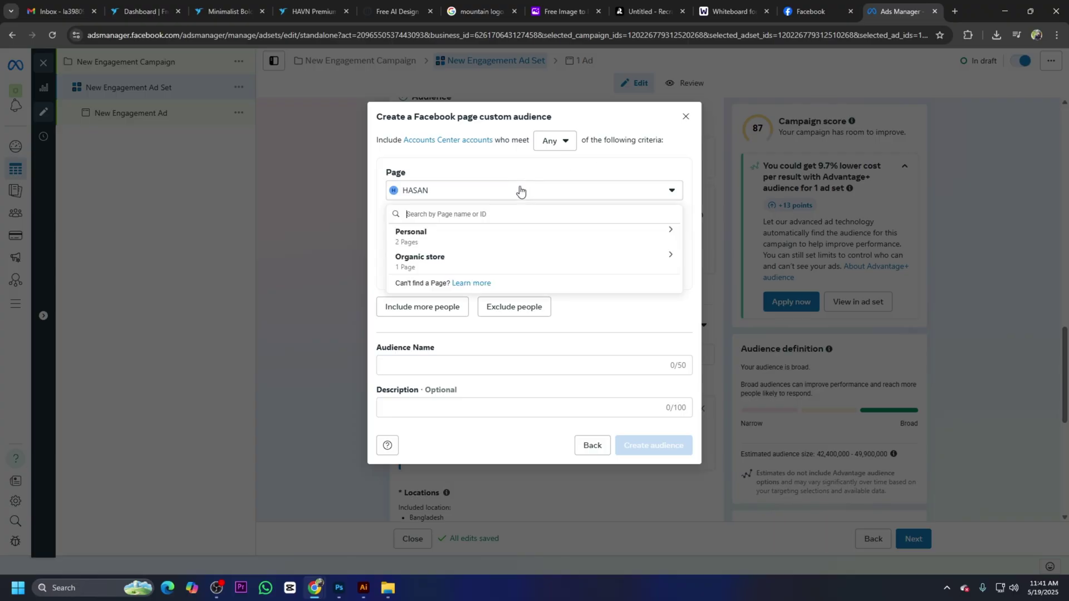
{"action": "left_click", "coordinate": [434, 262]}
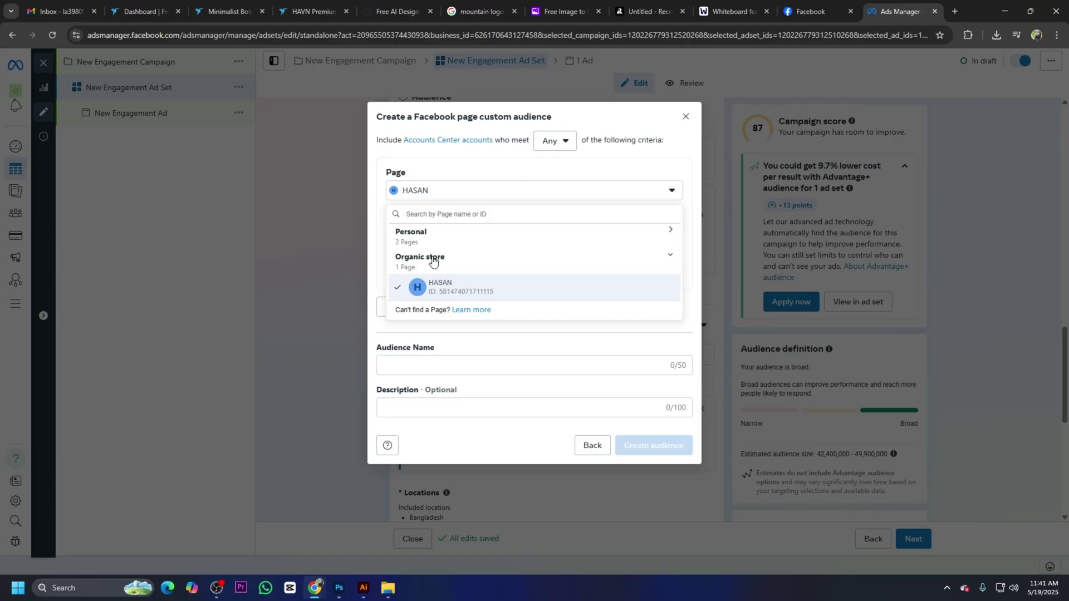
{"action": "left_click", "coordinate": [440, 288]}
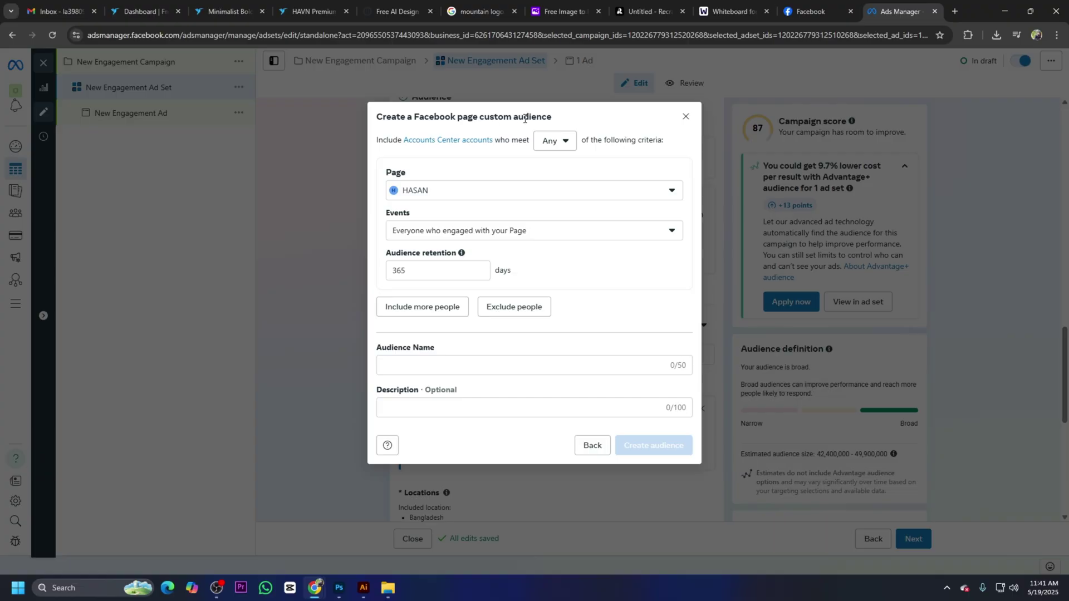
{"action": "left_click", "coordinate": [556, 143]}
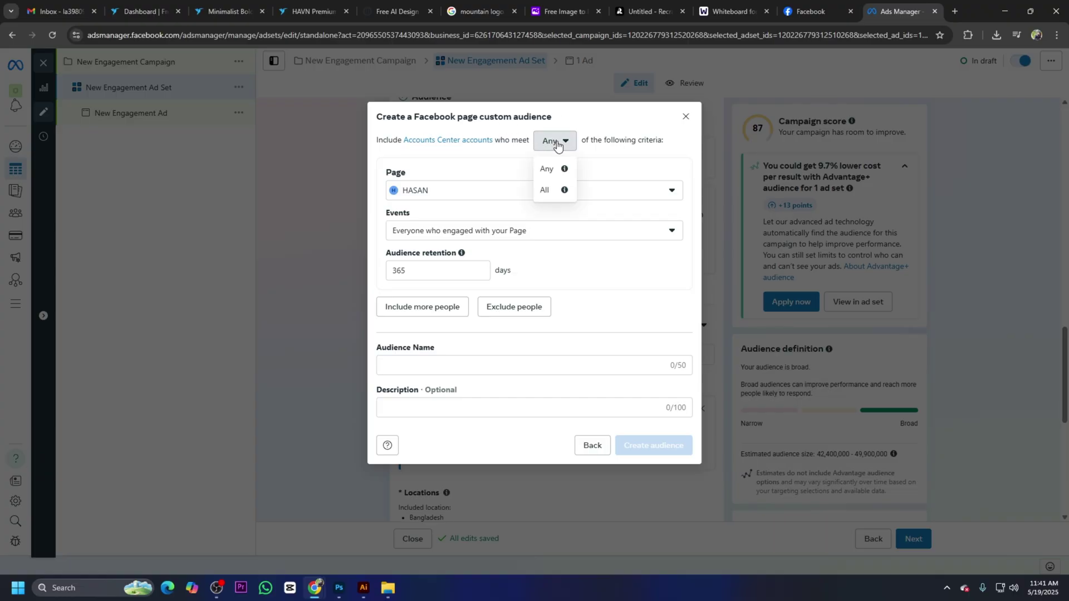
{"action": "left_click", "coordinate": [543, 190]}
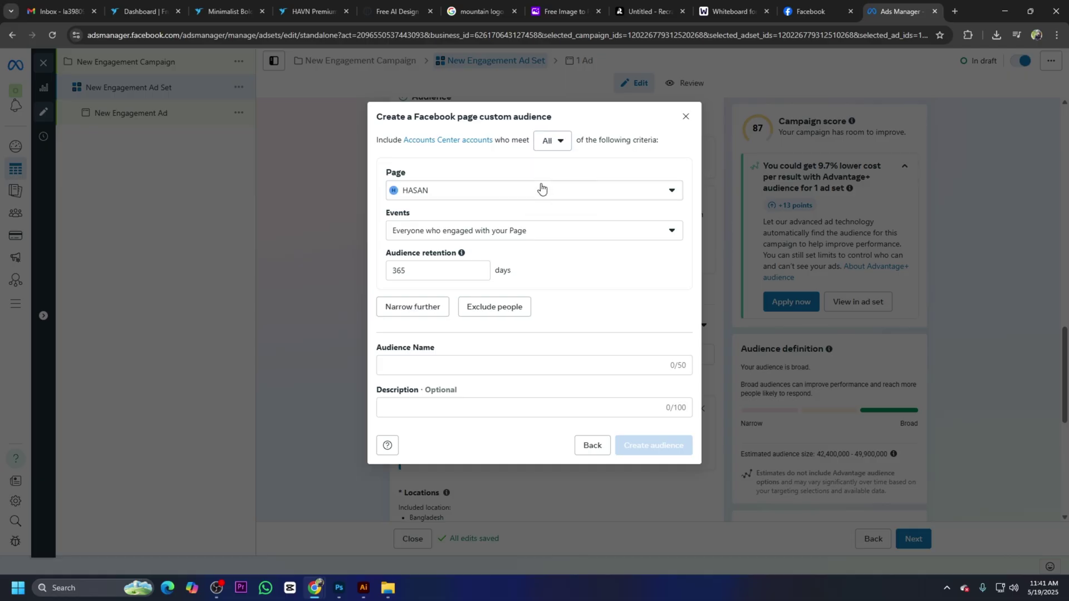
- Set the audience event to accounts who currently like or follow your Page
{"action": "left_click", "coordinate": [437, 231]}
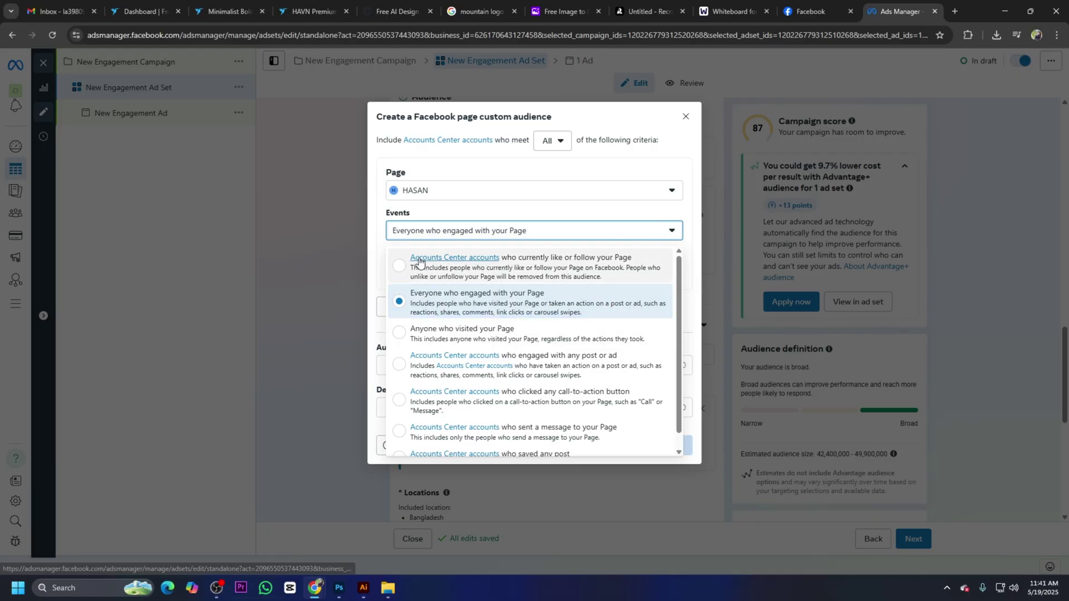
{"action": "left_click", "coordinate": [513, 264]}
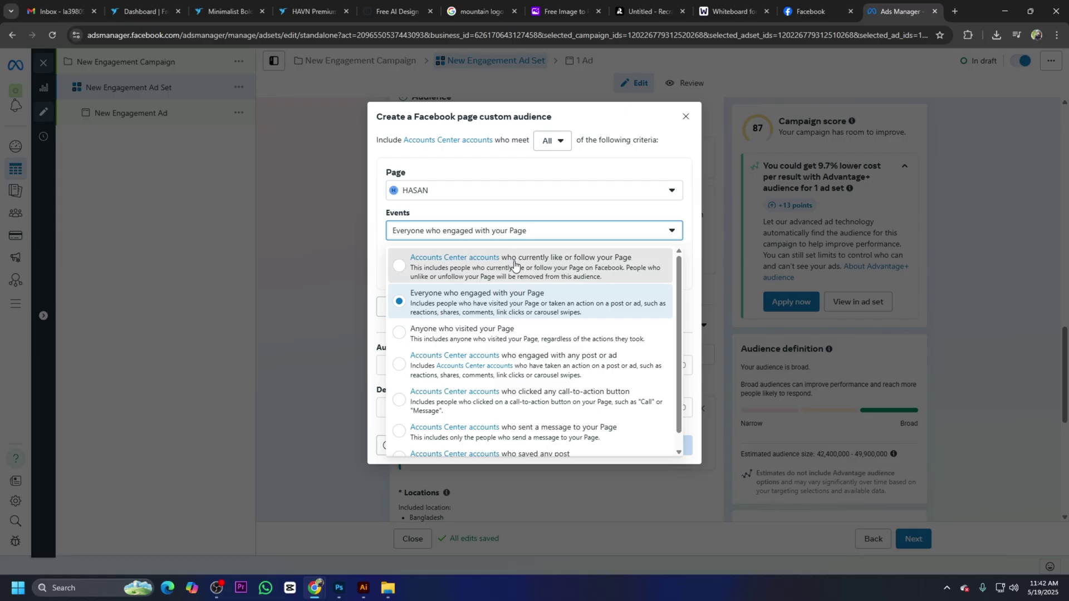
{"action": "left_click", "coordinate": [563, 236]}
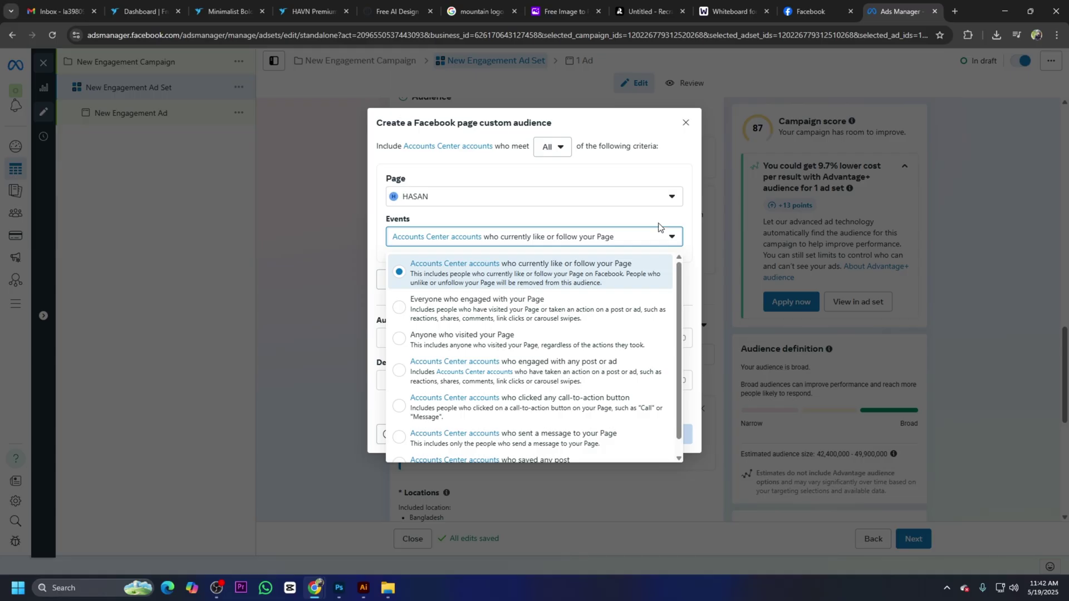
{"action": "left_click", "coordinate": [568, 270]}
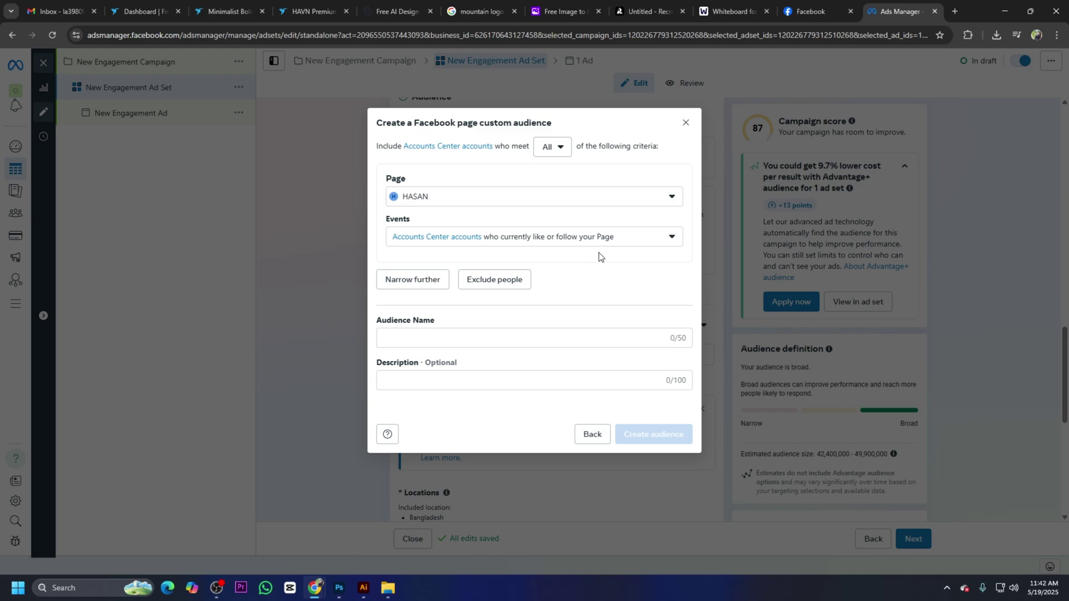
- Set the audience event to everyone who engaged with your Page, with a retention of 90 days
{"action": "left_click", "coordinate": [512, 237]}
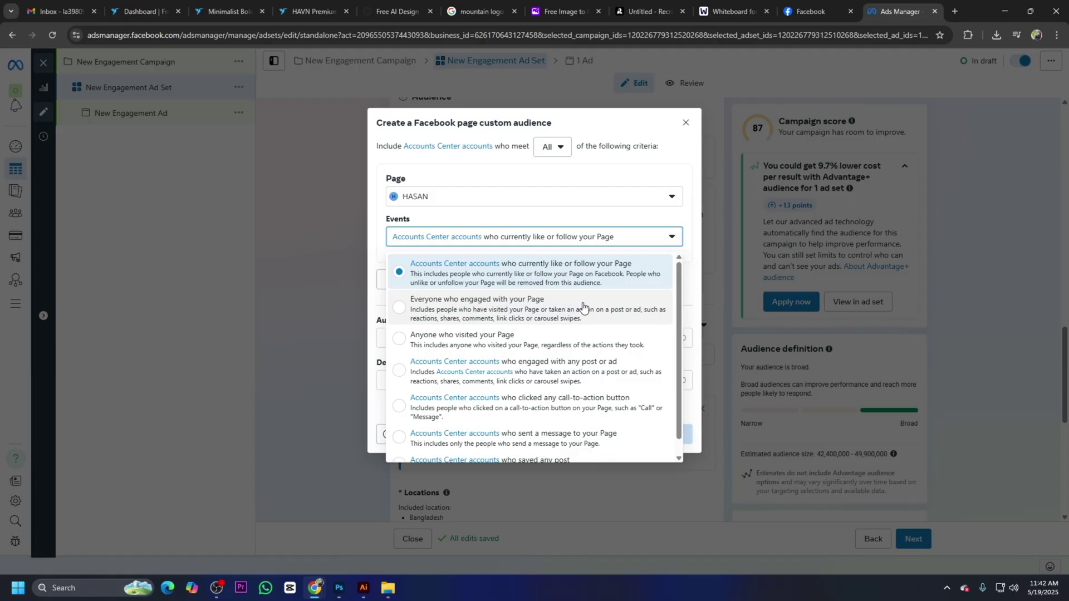
{"action": "left_click", "coordinate": [563, 320]}
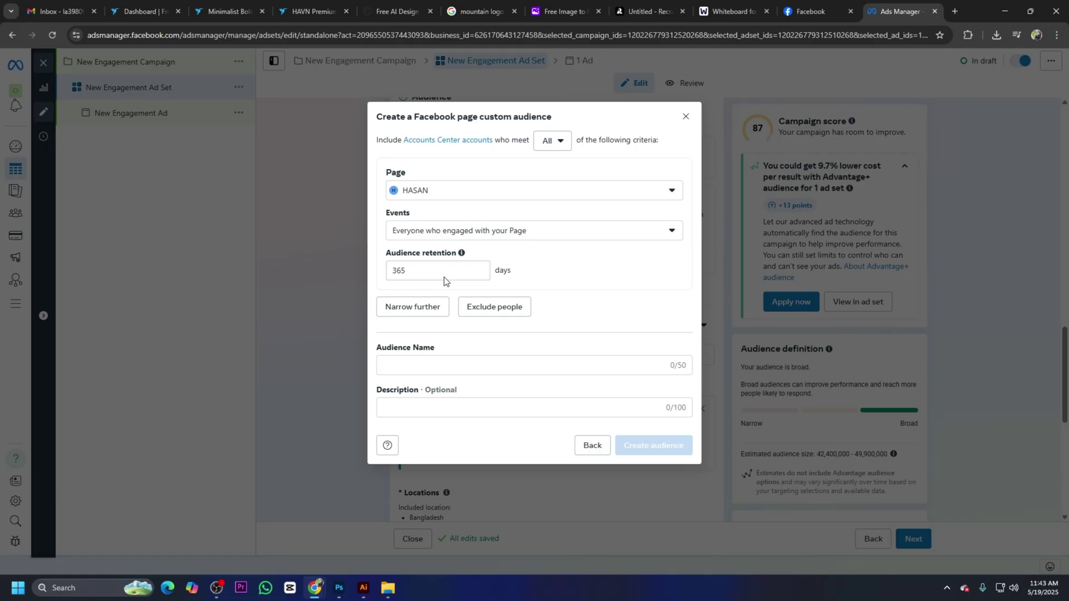
{"action": "left_click_drag", "start_coordinate": [442, 276], "coordinate": [331, 272]}
{"action": "key", "text": "BackSpace"}
{"action": "type", "text": "90"}
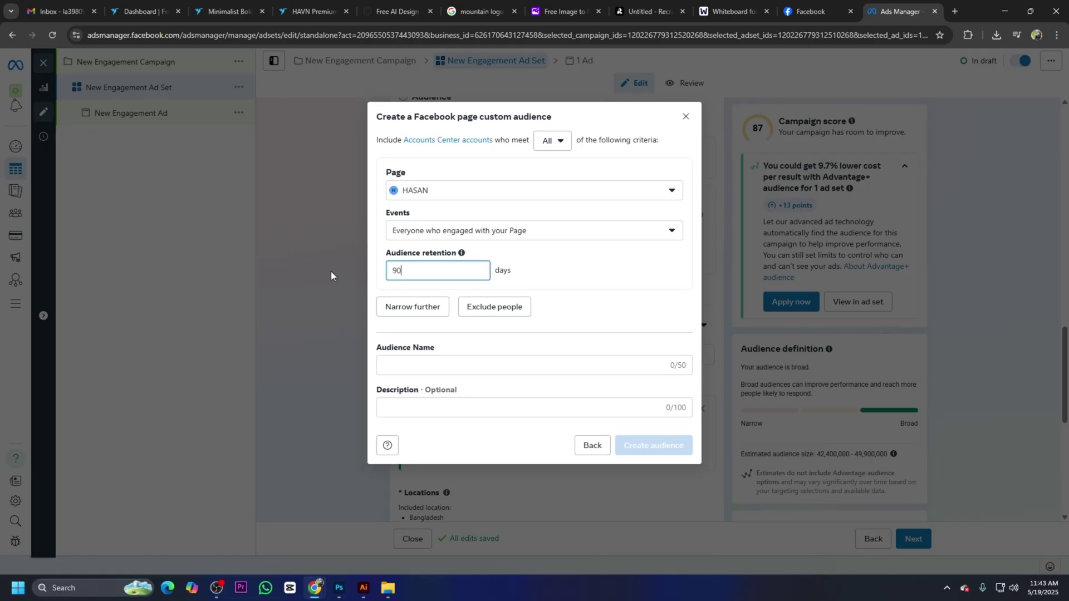
{"action": "left_click", "coordinate": [587, 277]}
- Set the audience event to anyone who visited your Page, with a retention of 120 days
{"action": "left_click", "coordinate": [588, 237]}
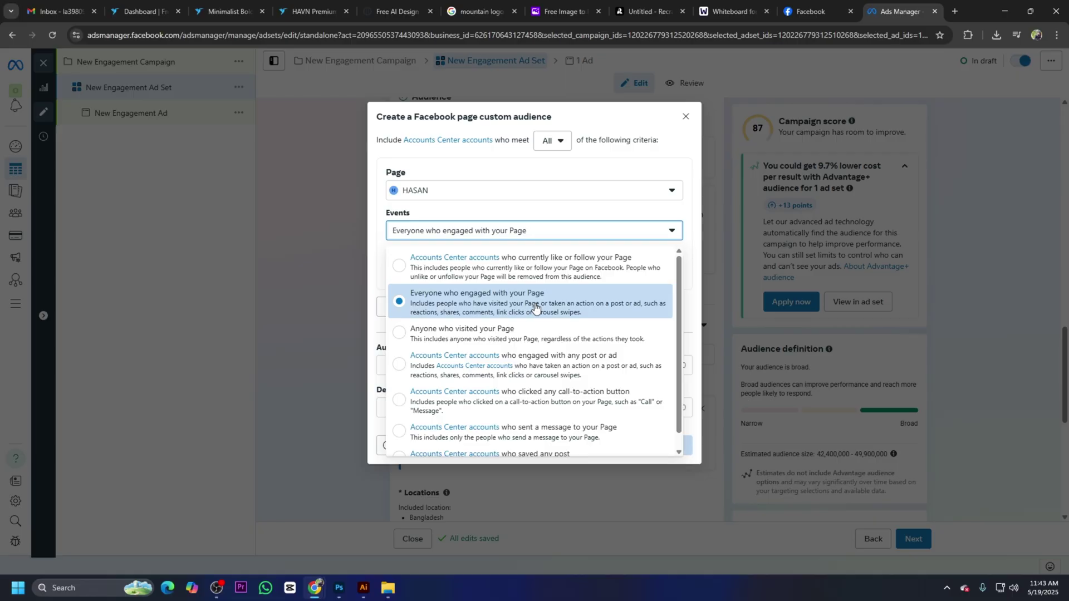
{"action": "scroll", "coordinate": [520, 308], "scroll_direction": "down", "scroll_amount": 1}
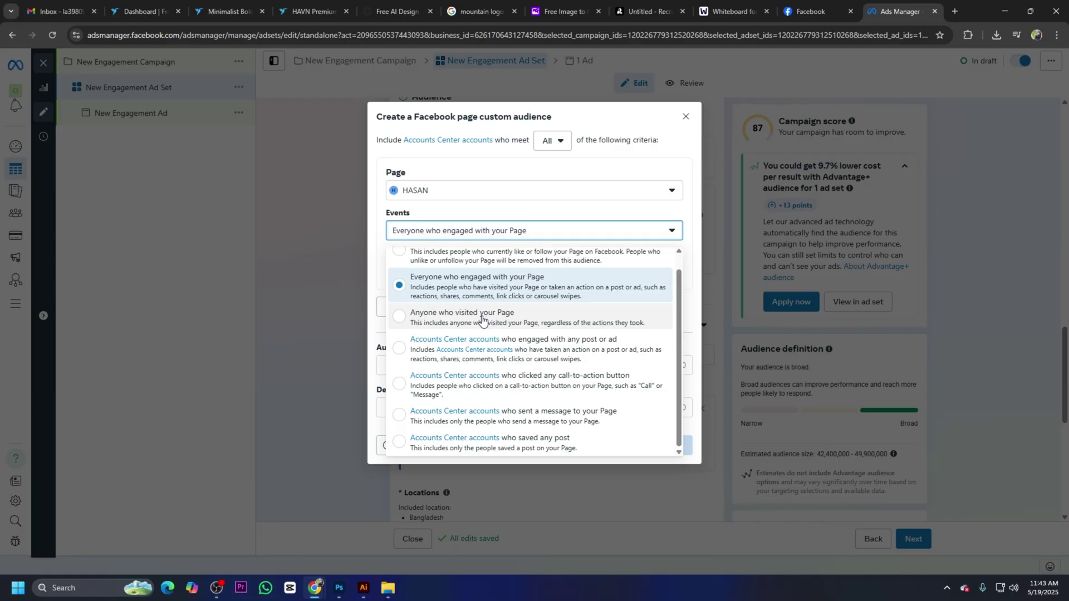
{"action": "left_click", "coordinate": [482, 319]}
{"action": "left_click_drag", "start_coordinate": [423, 270], "coordinate": [327, 274]}
{"action": "type", "text": "6"}
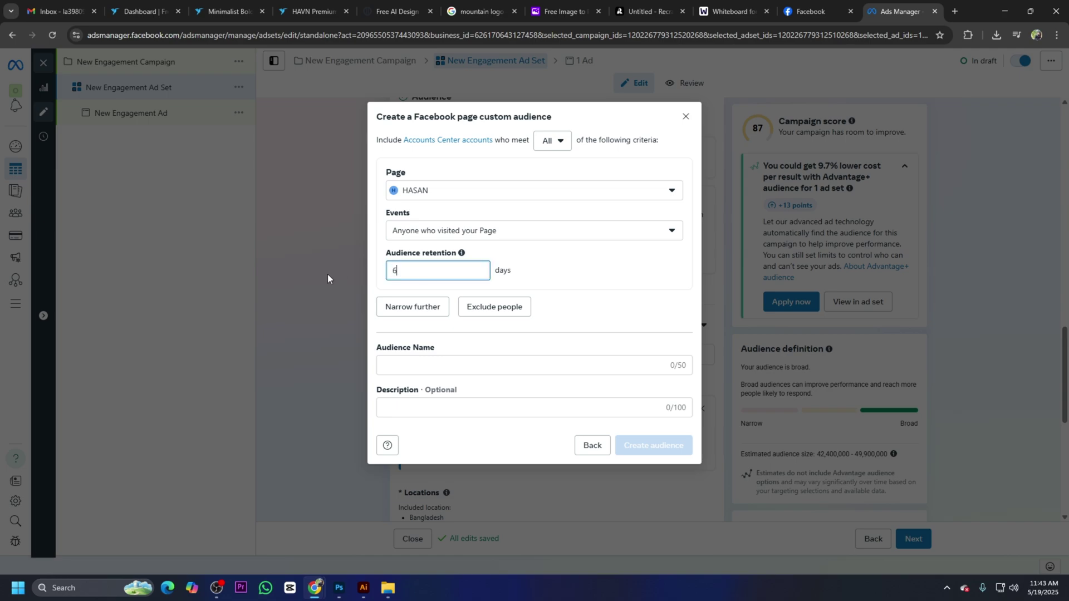
{"action": "key", "text": "BackSpace"}
{"action": "type", "text": "3652"}
{"action": "key", "text": "BackSpace"}
{"action": "key", "text": "BackSpace"}
{"action": "type", "text": "5"}
{"action": "key", "text": "ctrl+a"}
{"action": "type", "text": "3"}
{"action": "key", "text": "BackSpace"}
{"action": "type", "text": "120"}
- Set the audience event to Accounts Center accounts who saved any post
{"action": "left_click", "coordinate": [607, 234]}
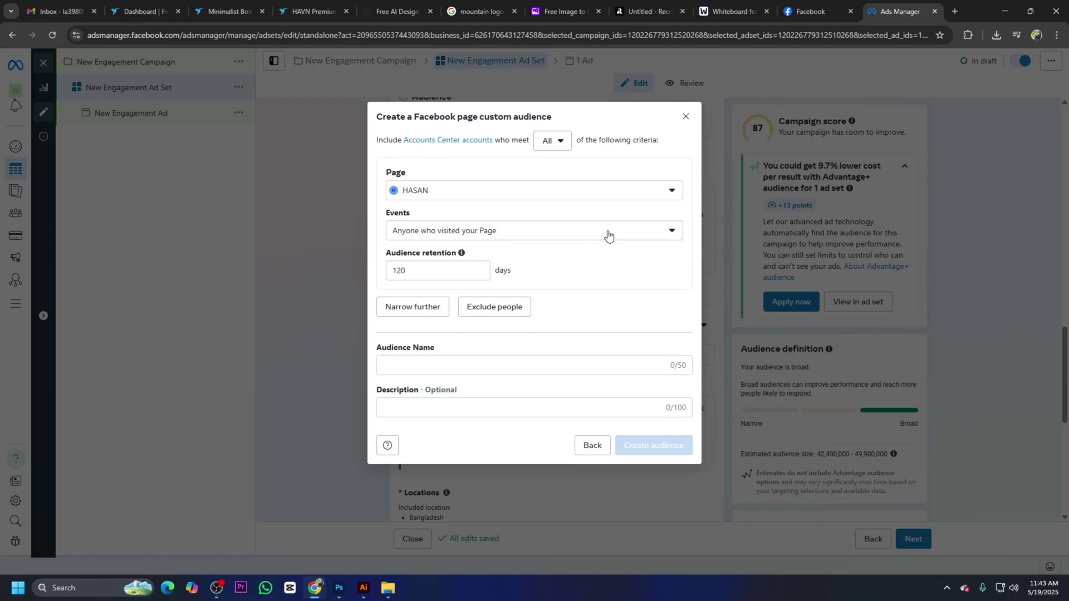
{"action": "scroll", "coordinate": [527, 350], "scroll_direction": "down", "scroll_amount": 1}
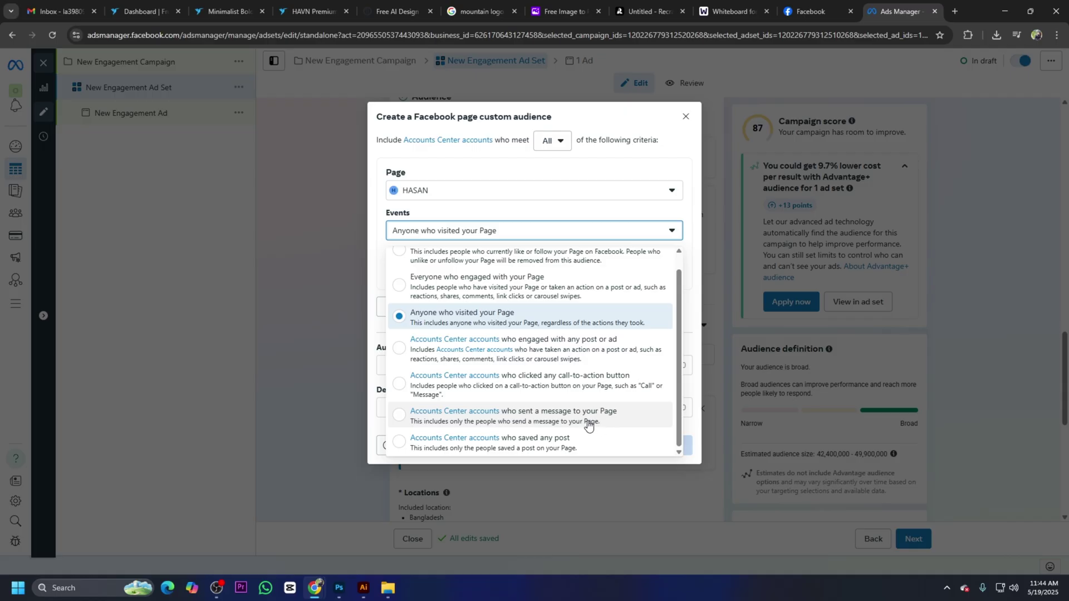
{"action": "left_click", "coordinate": [571, 448]}
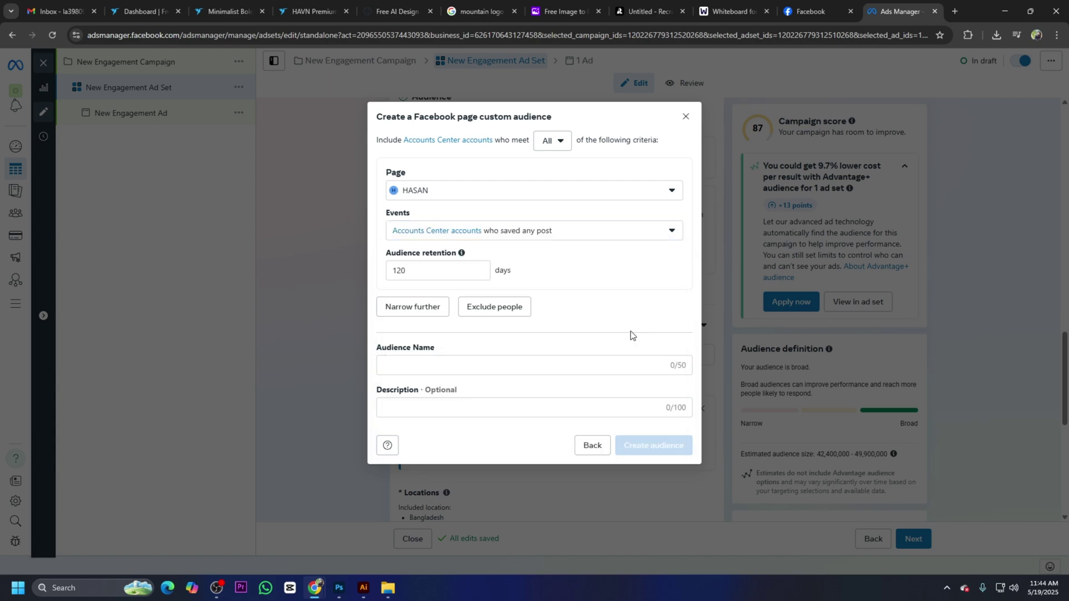
- Set the event to everyone who engaged with your Page and narrow further to accounts who clicked any call-to-action button, both with 365 days retention
{"action": "left_click", "coordinate": [625, 232]}
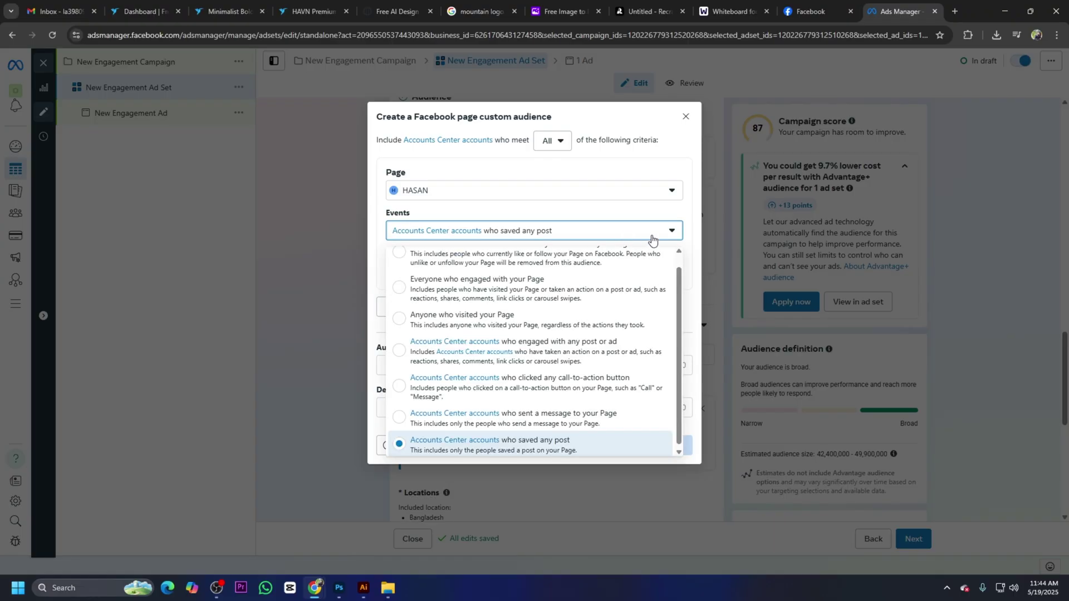
{"action": "left_click", "coordinate": [649, 238]}
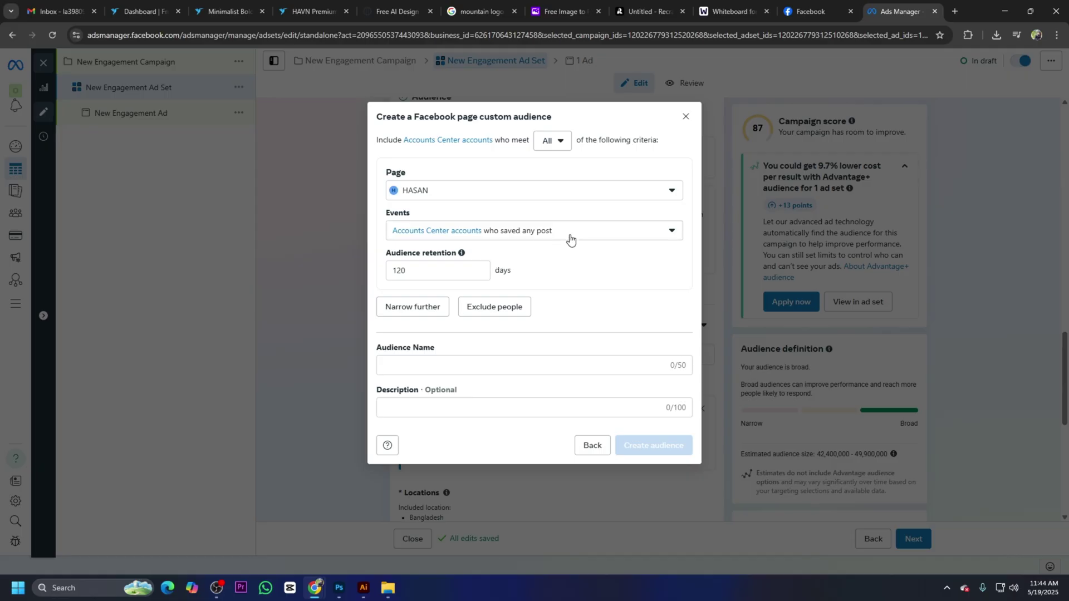
{"action": "left_click", "coordinate": [595, 235]}
{"action": "left_click", "coordinate": [591, 238]}
{"action": "left_click", "coordinate": [584, 242]}
{"action": "left_click", "coordinate": [529, 296]}
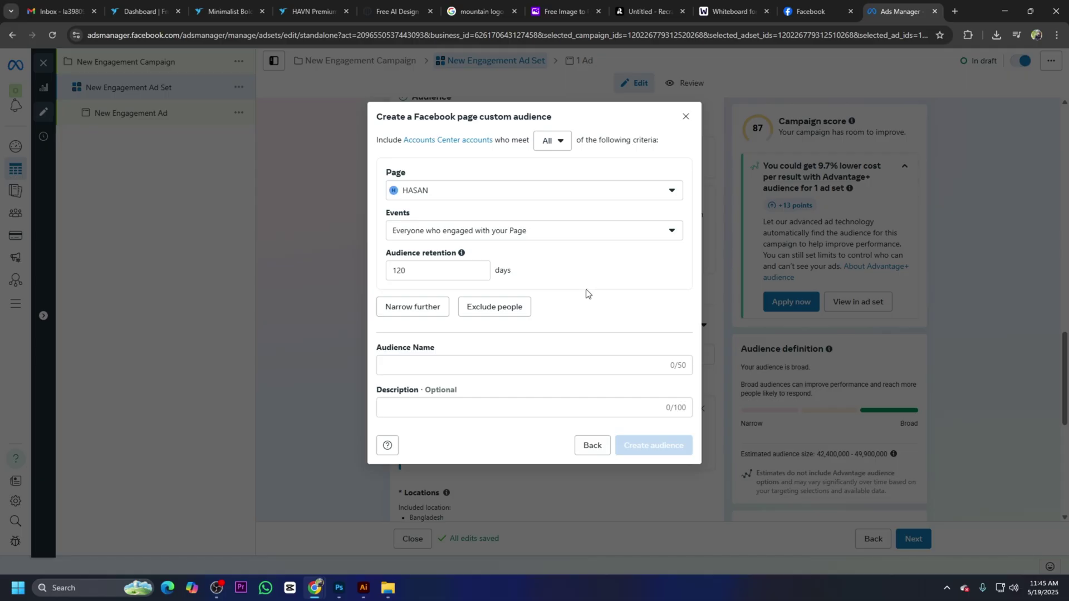
{"action": "left_click", "coordinate": [390, 312]}
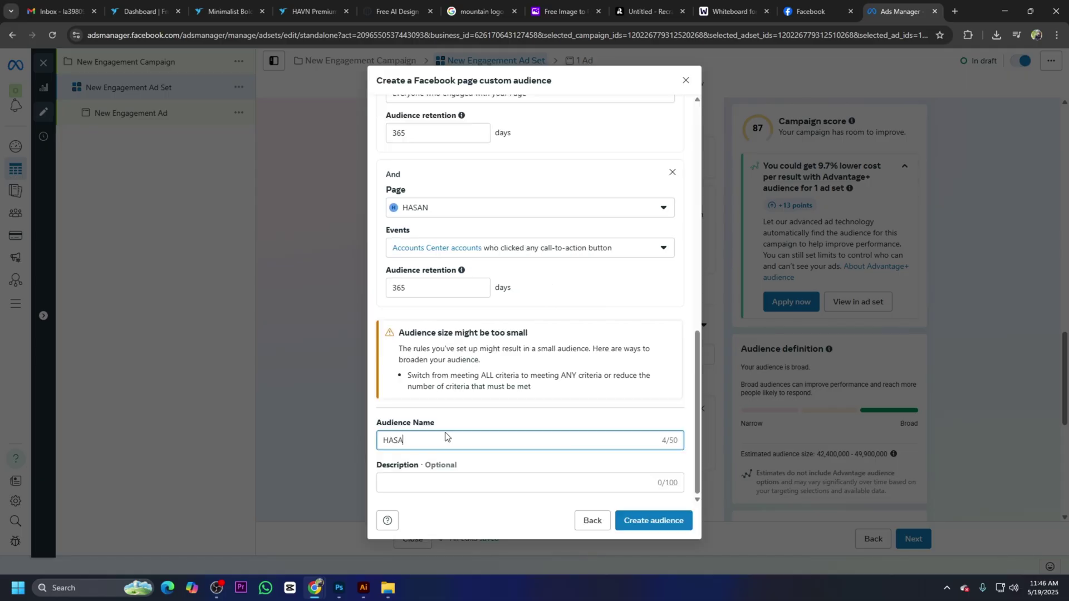
- Name the custom audience after the Page, create it and finish without creating a lookalike audience or an ad
{"action": "type", "text": "N"}
{"action": "left_click", "coordinate": [652, 521]}
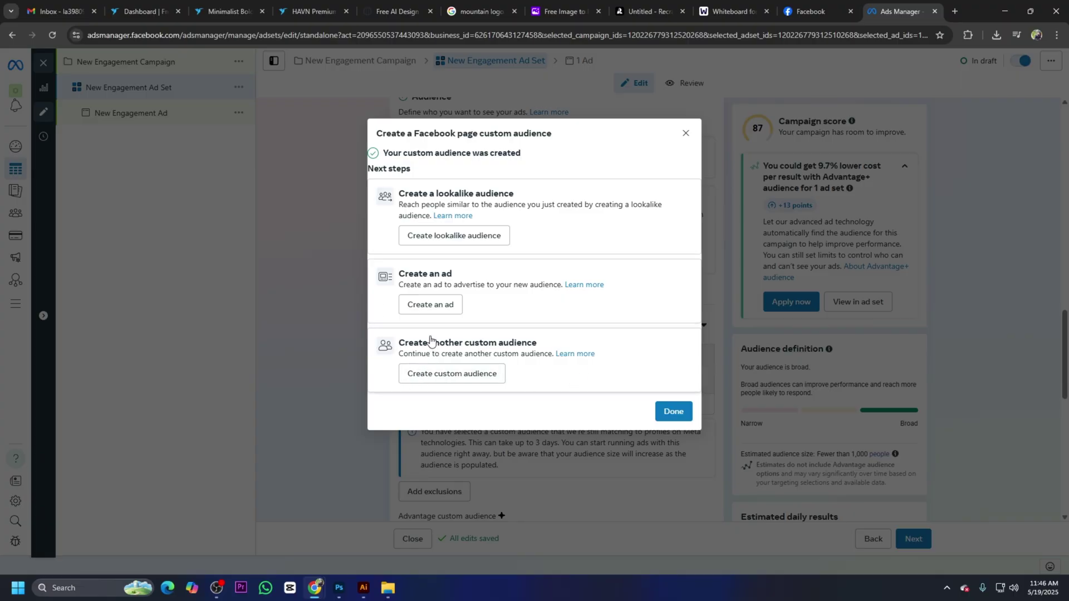
{"action": "left_click", "coordinate": [664, 415]}
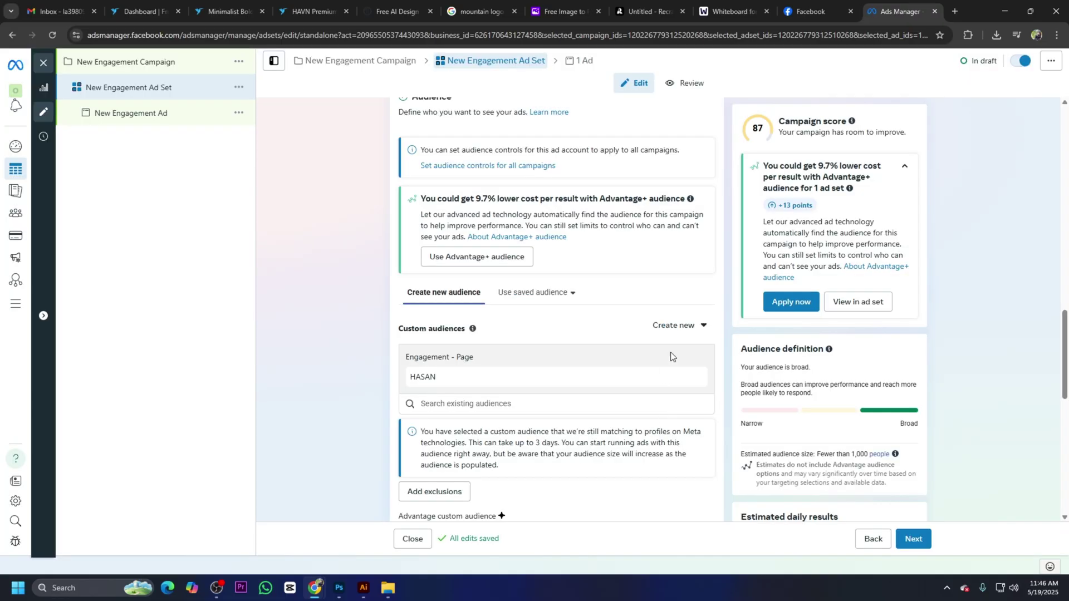
{"action": "left_click", "coordinate": [677, 377]}
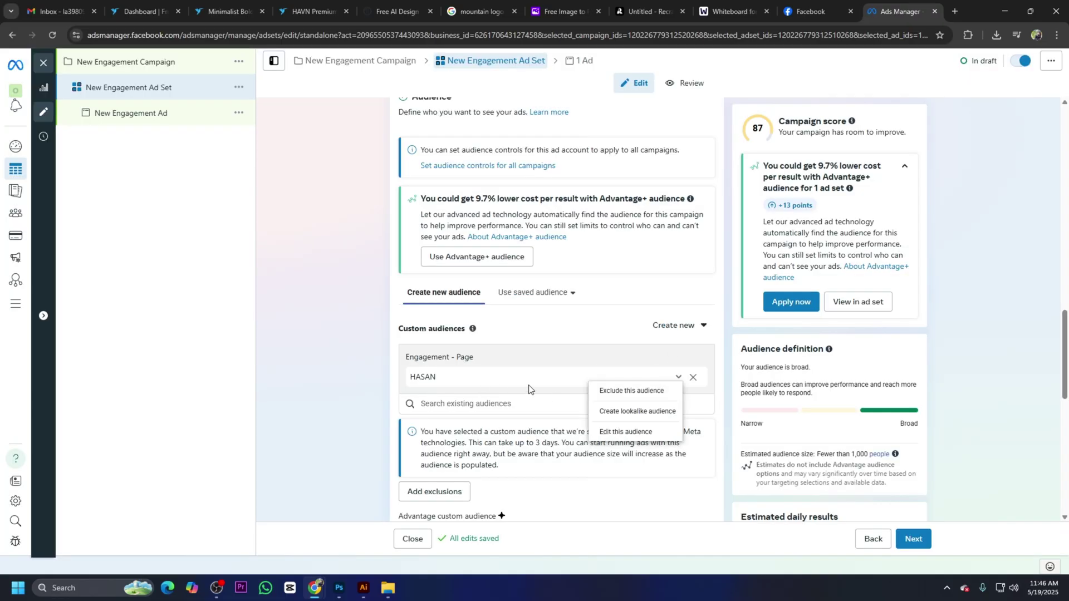
{"action": "scroll", "coordinate": [513, 359], "scroll_direction": "up", "scroll_amount": 5}
{"action": "scroll", "coordinate": [514, 359], "scroll_direction": "down", "scroll_amount": 9}
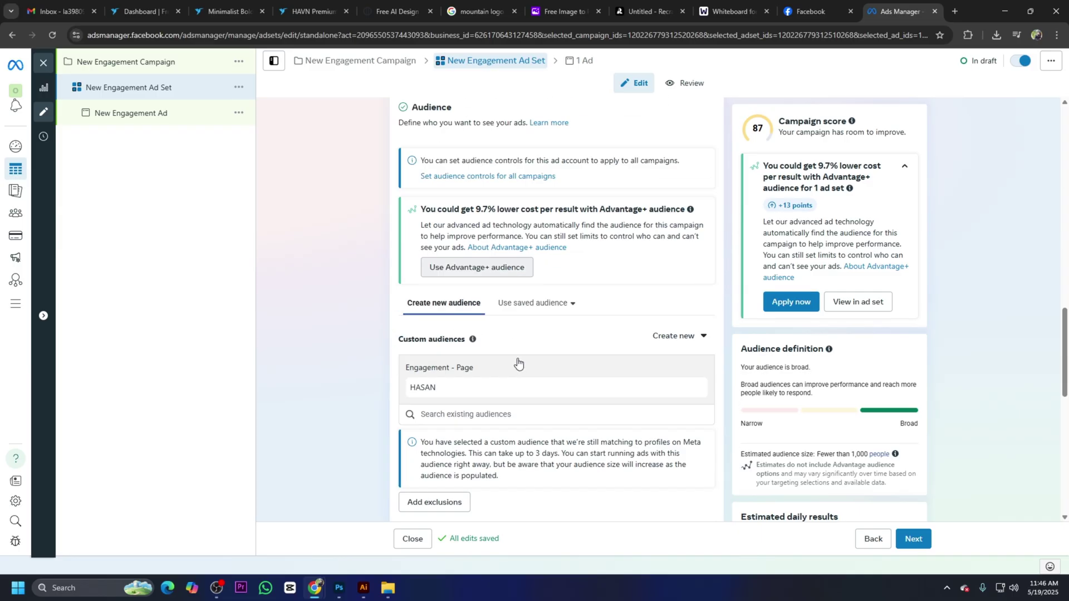